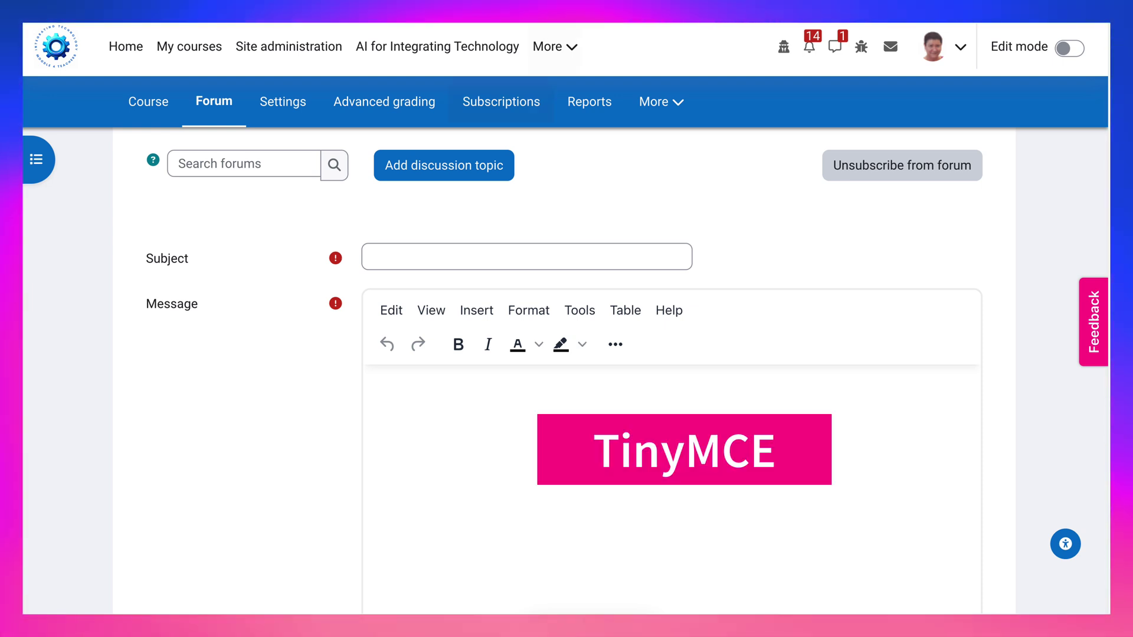
{"action": "scroll", "coordinate": [566, 354], "scroll_direction": "down", "scroll_amount": 1}
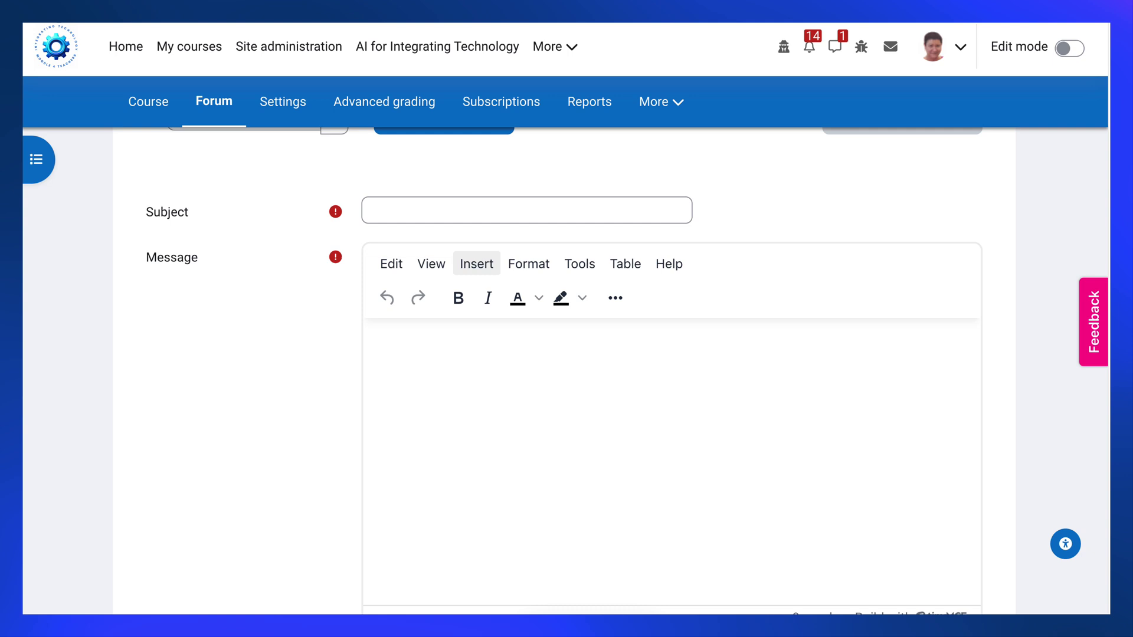
Walk the editor's Insert menu past the Generico and PoodLL entries back to Image.
{"action": "left_click", "coordinate": [477, 264]}
{"action": "key", "text": "Down"}
{"action": "key", "text": "Down"}
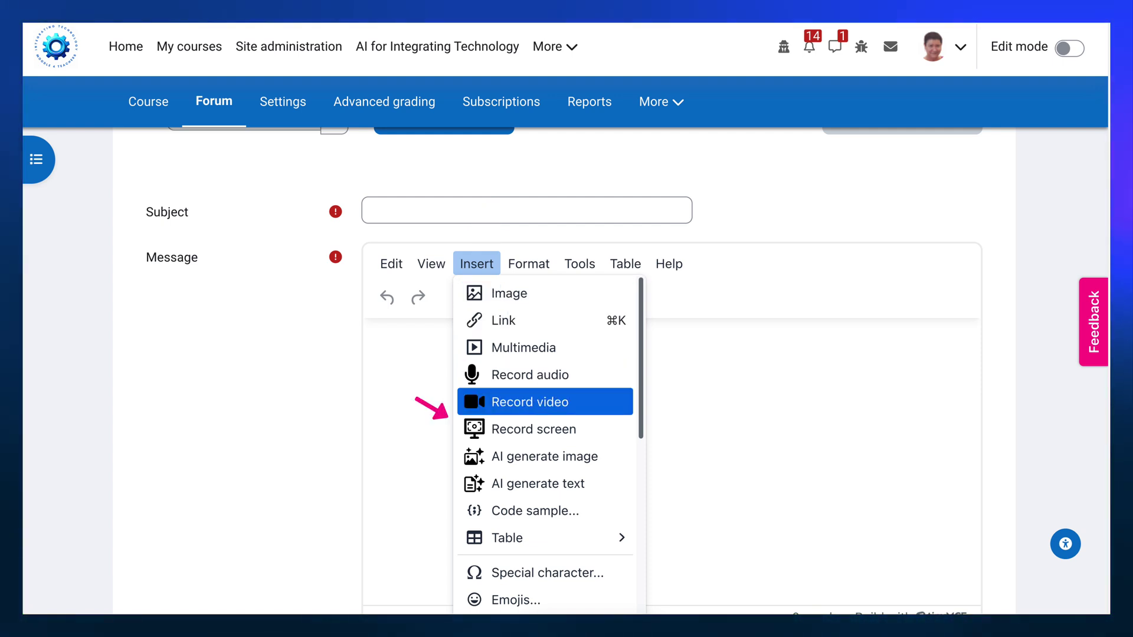
{"action": "key", "text": "Down"}
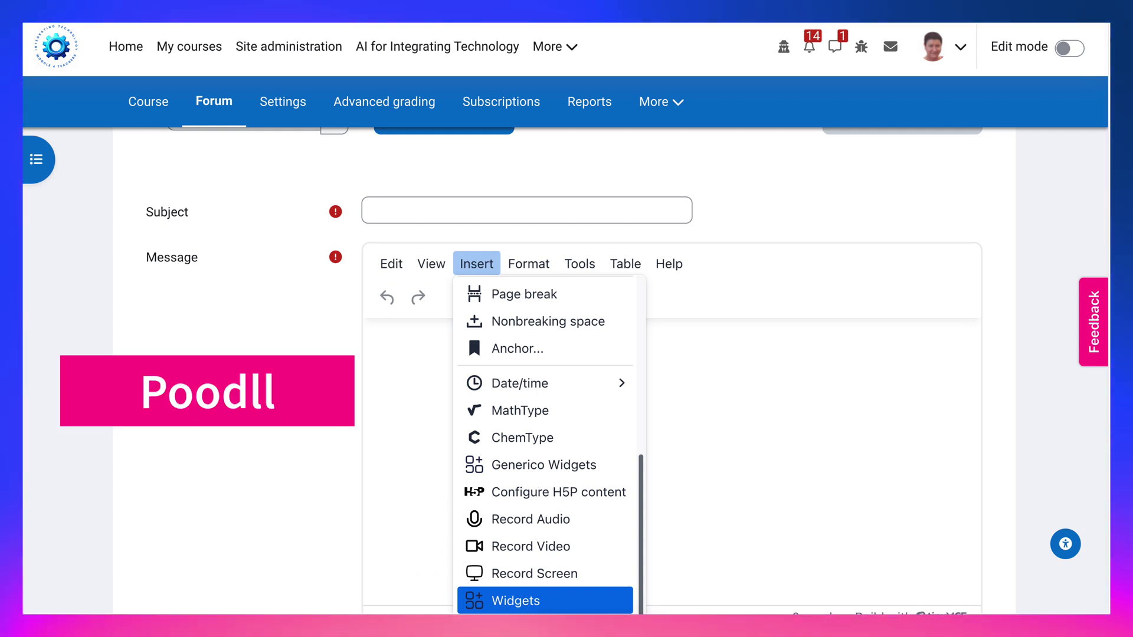
{"action": "key", "text": "Down"}
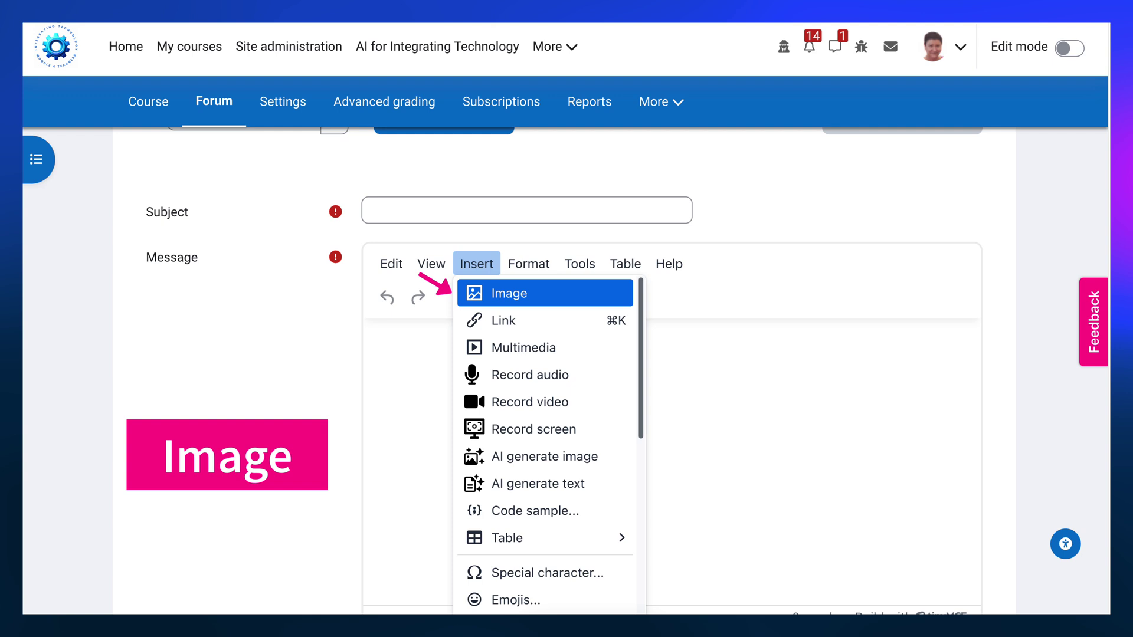
Start an image insert and pick park and stream.jpg from the file picker's Recent files.
{"action": "key", "text": "Return"}
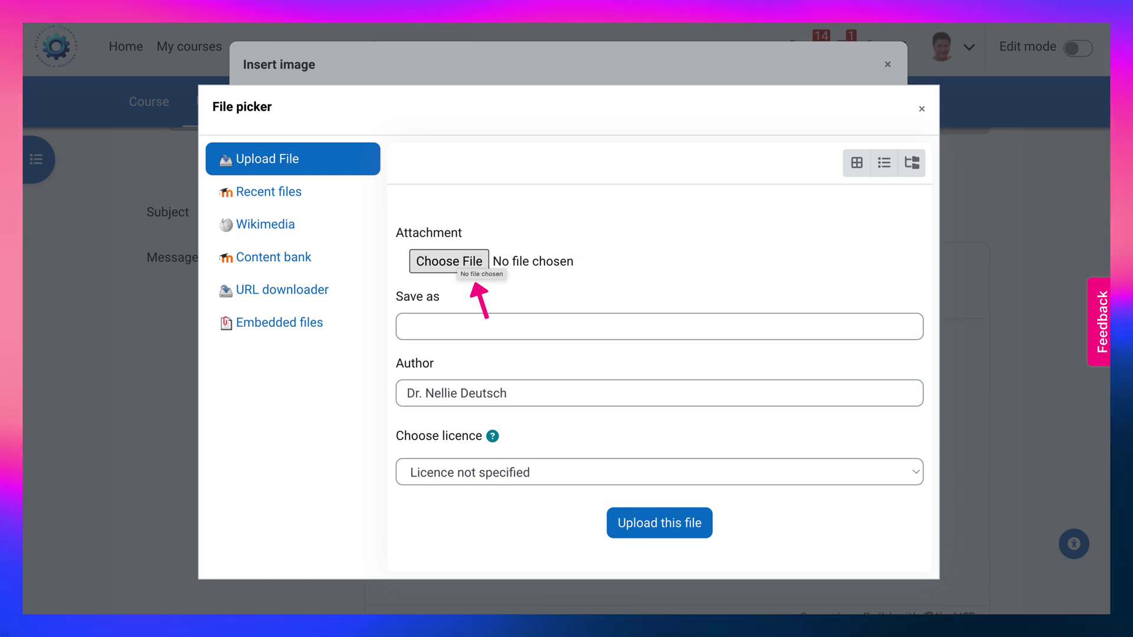
{"action": "left_click", "coordinate": [471, 266]}
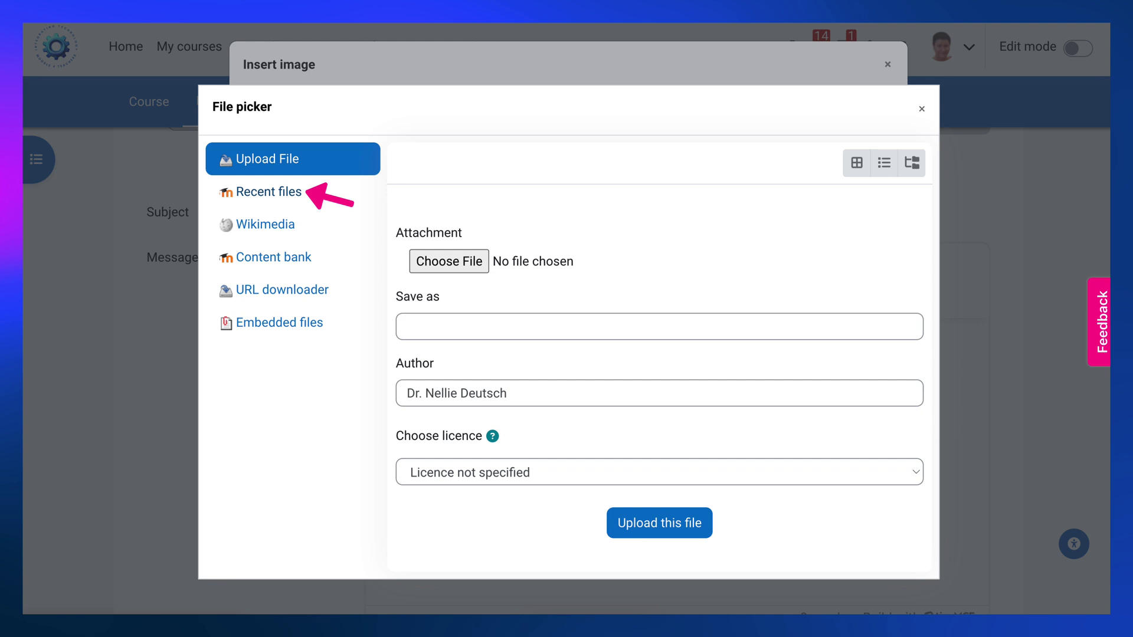
{"action": "left_click", "coordinate": [268, 191]}
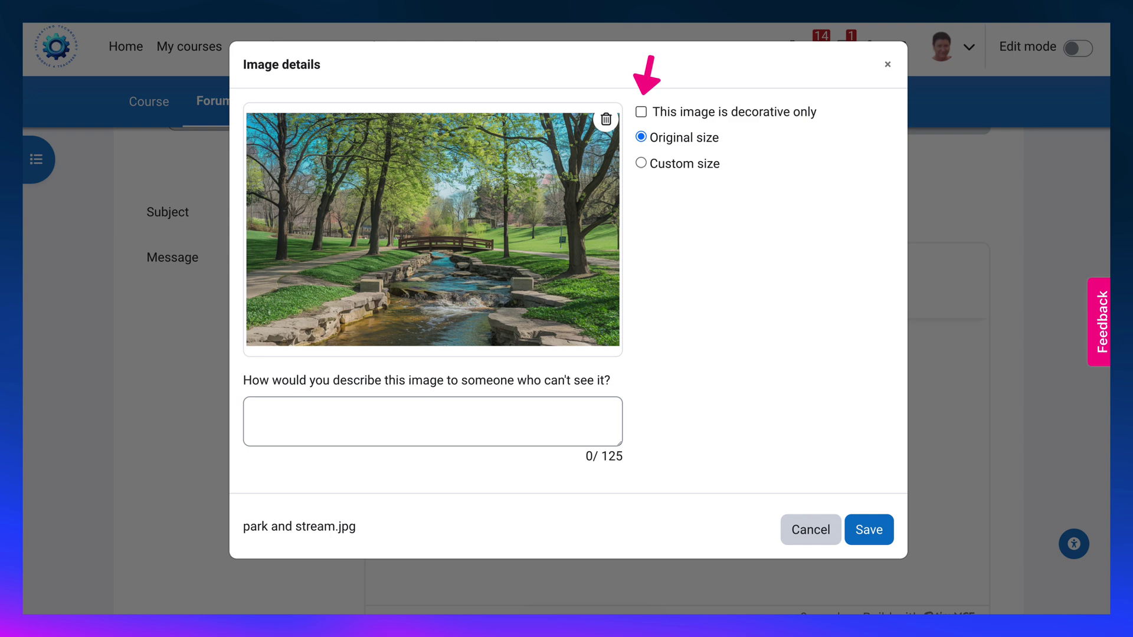
Mark the image decorative, give it a custom 400 by 250 proportional size, and save it into the message.
{"action": "left_click", "coordinate": [641, 112]}
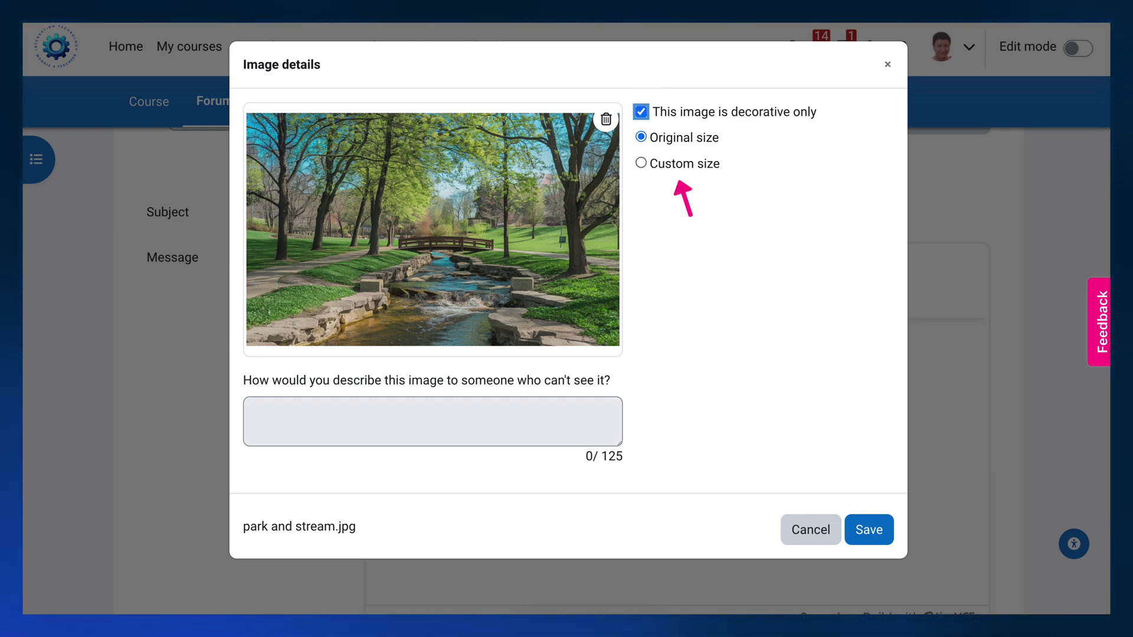
{"action": "left_click", "coordinate": [642, 163]}
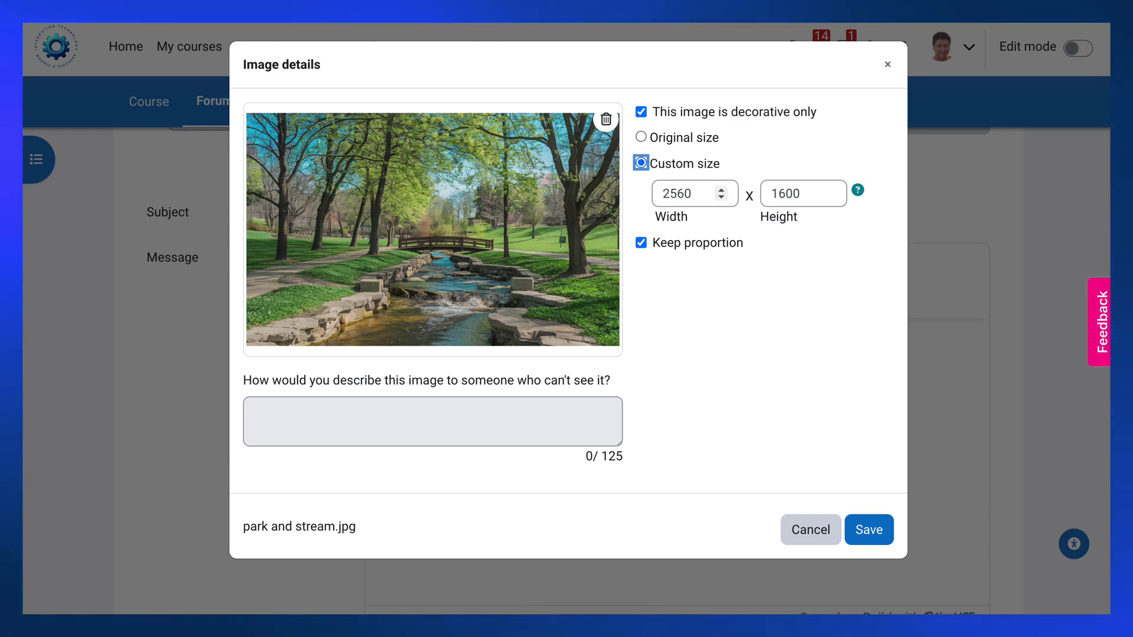
{"action": "left_click", "coordinate": [721, 197]}
{"action": "key", "text": "ctrl+a"}
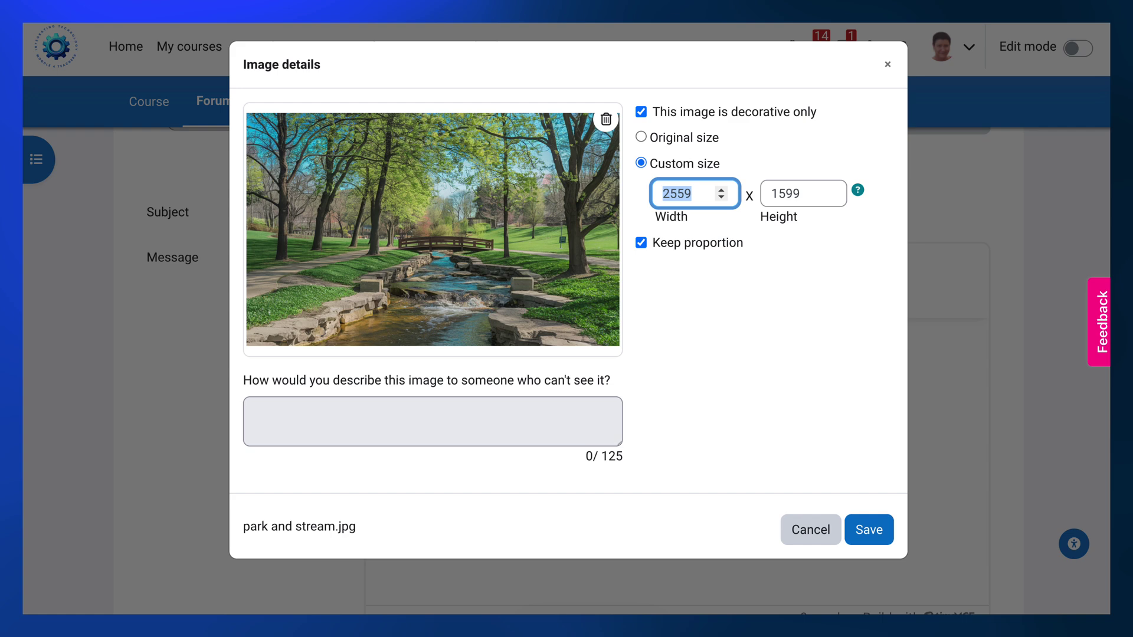
{"action": "type", "text": "40"}
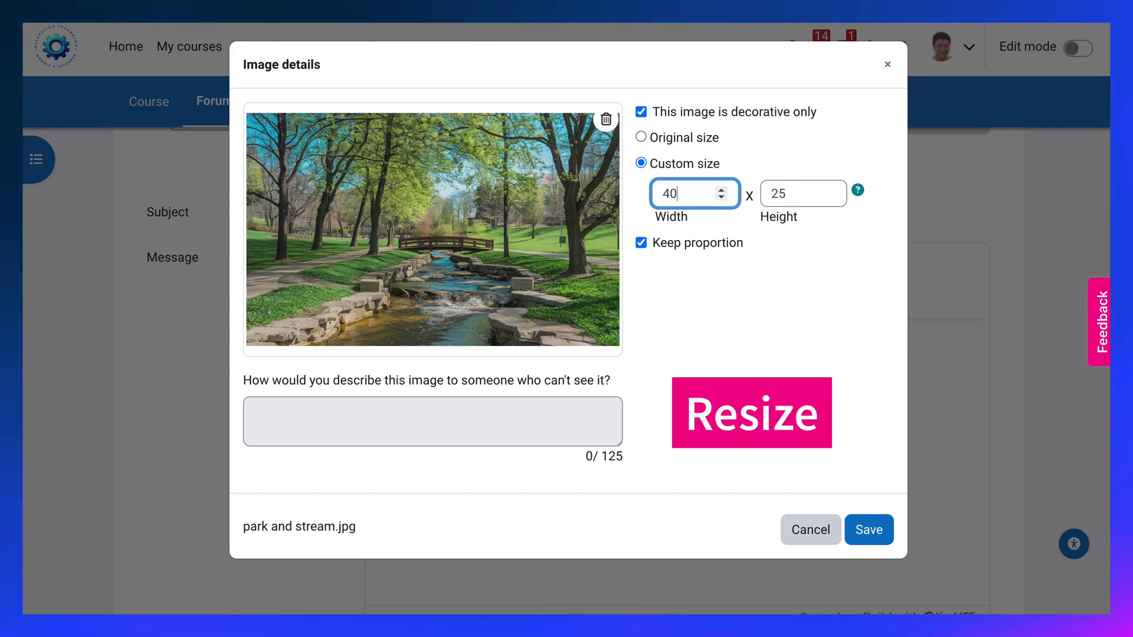
{"action": "type", "text": "0"}
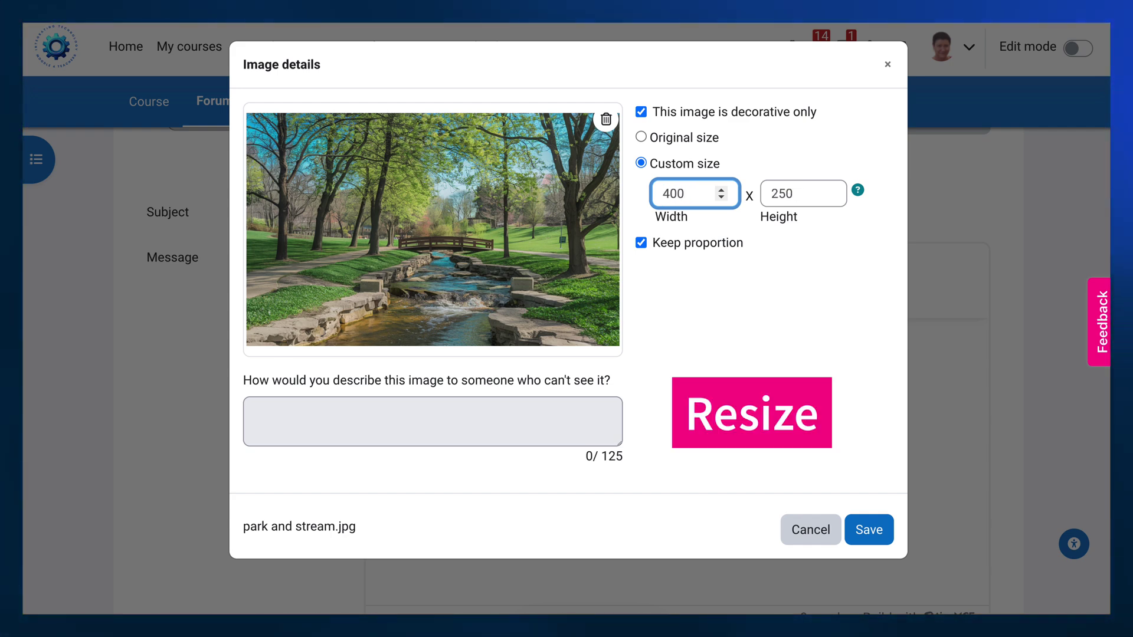
{"action": "left_click", "coordinate": [869, 529]}
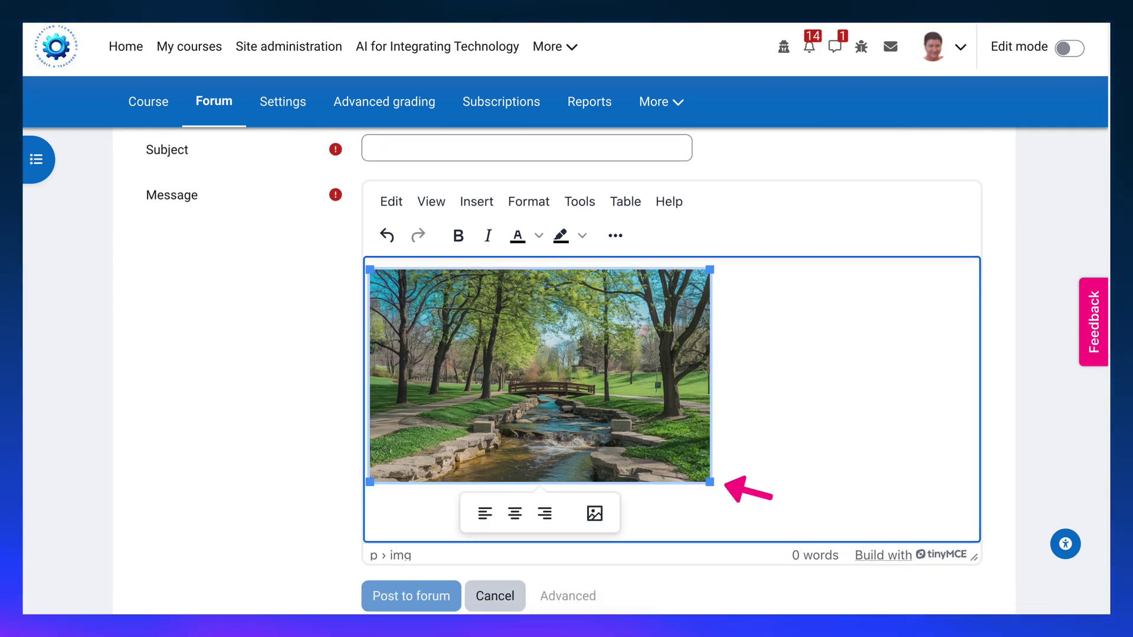
Drag the park image's corner handle inward to shrink it to a roughly 96-pixel-tall thumbnail.
{"action": "mouse_move", "coordinate": [710, 483]}
{"action": "left_mouse_down"}
{"action": "mouse_move", "coordinate": [599, 413]}
{"action": "mouse_move", "coordinate": [972, 532]}
{"action": "mouse_move", "coordinate": [680, 463]}
{"action": "mouse_move", "coordinate": [500, 351]}
{"action": "left_mouse_up"}
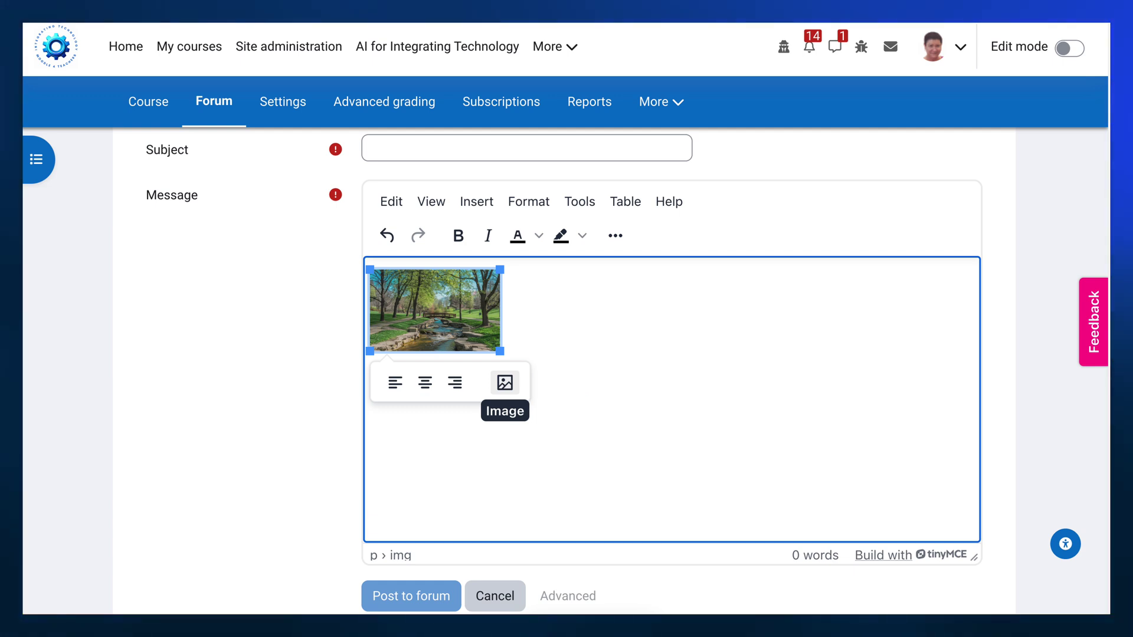
In Image details, try a 200 width, then an unproportioned stretched 400 by 125 size.
{"action": "left_click", "coordinate": [505, 382]}
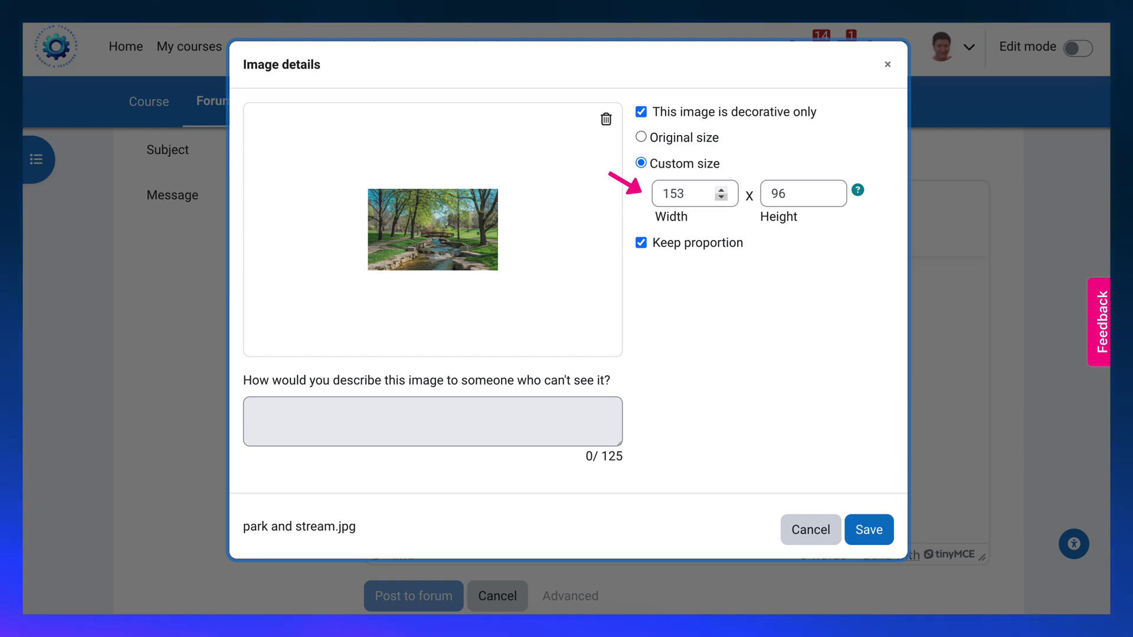
{"action": "key", "text": "Tab"}
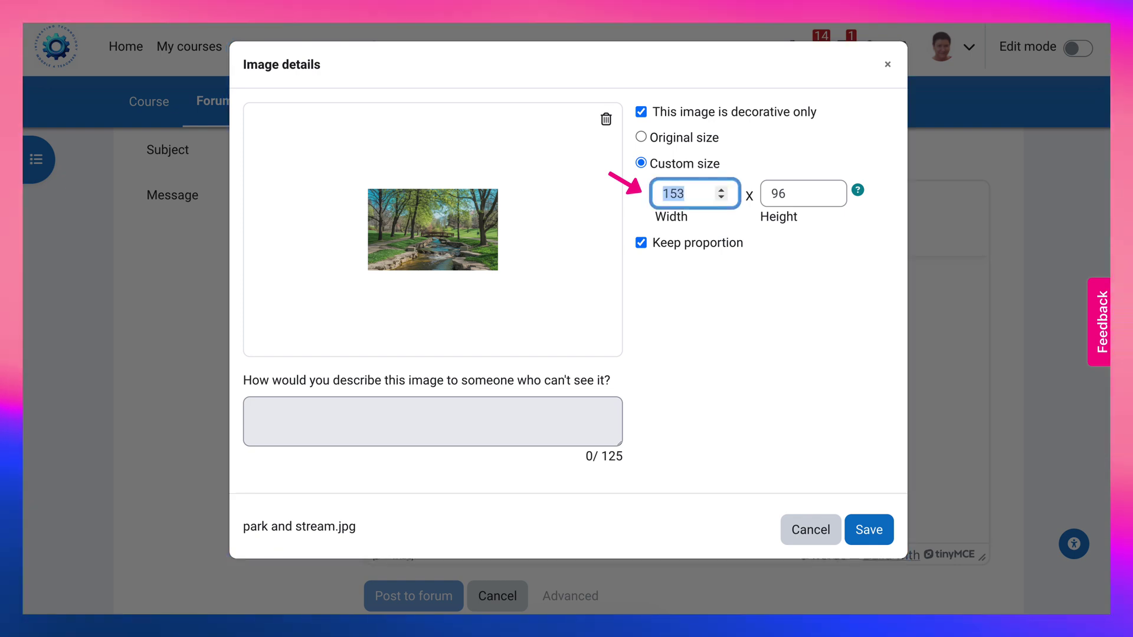
{"action": "type", "text": "200"}
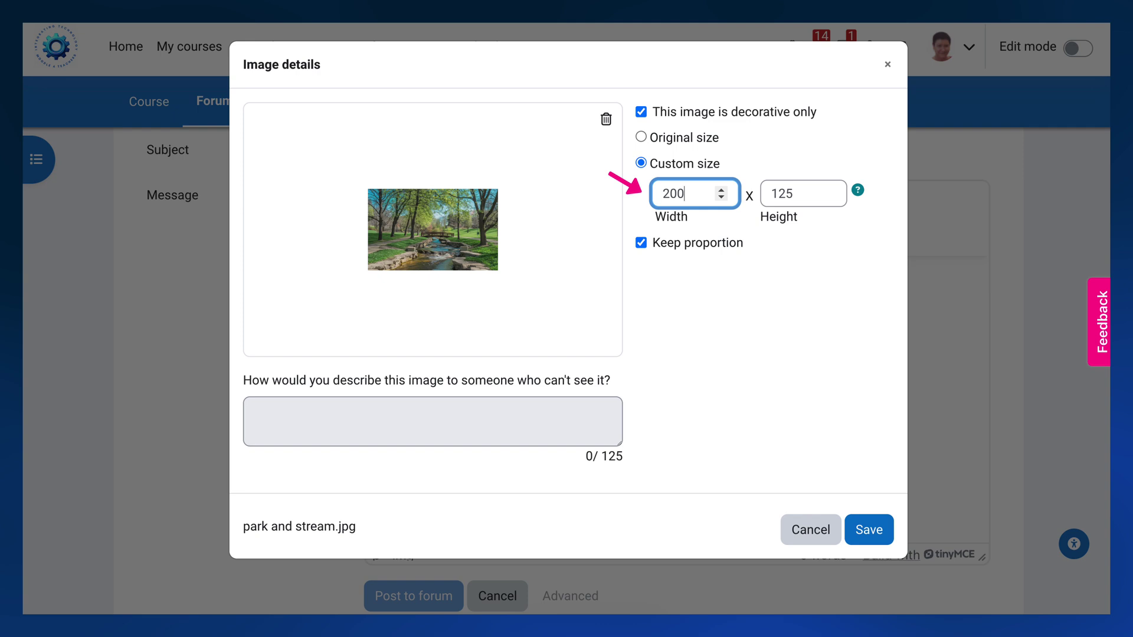
{"action": "left_click", "coordinate": [868, 530]}
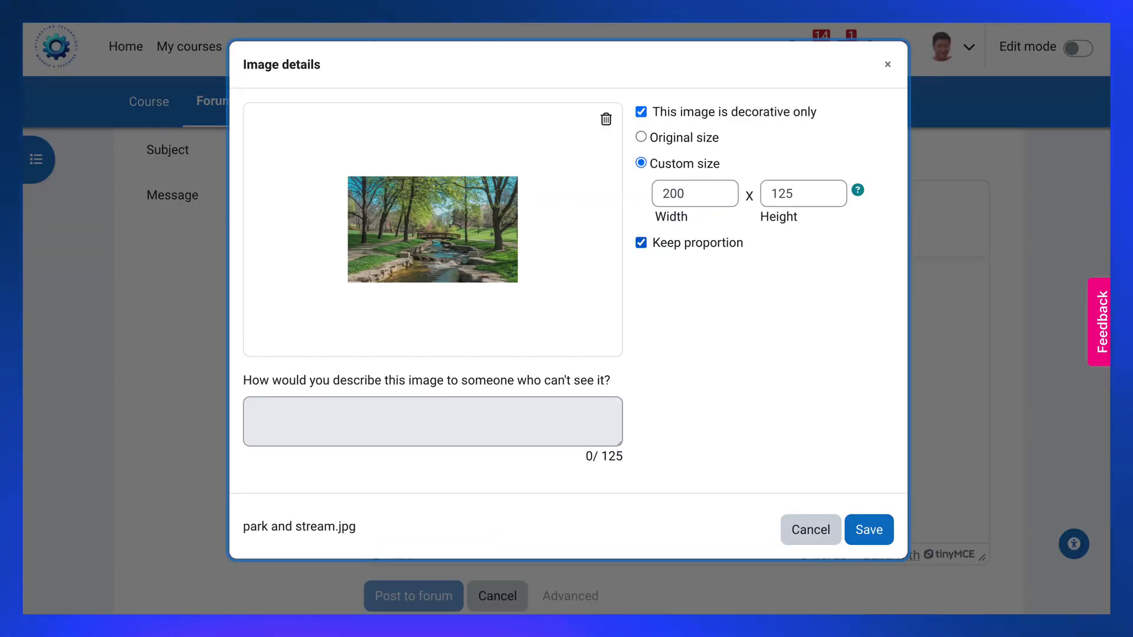
{"action": "left_click", "coordinate": [642, 243]}
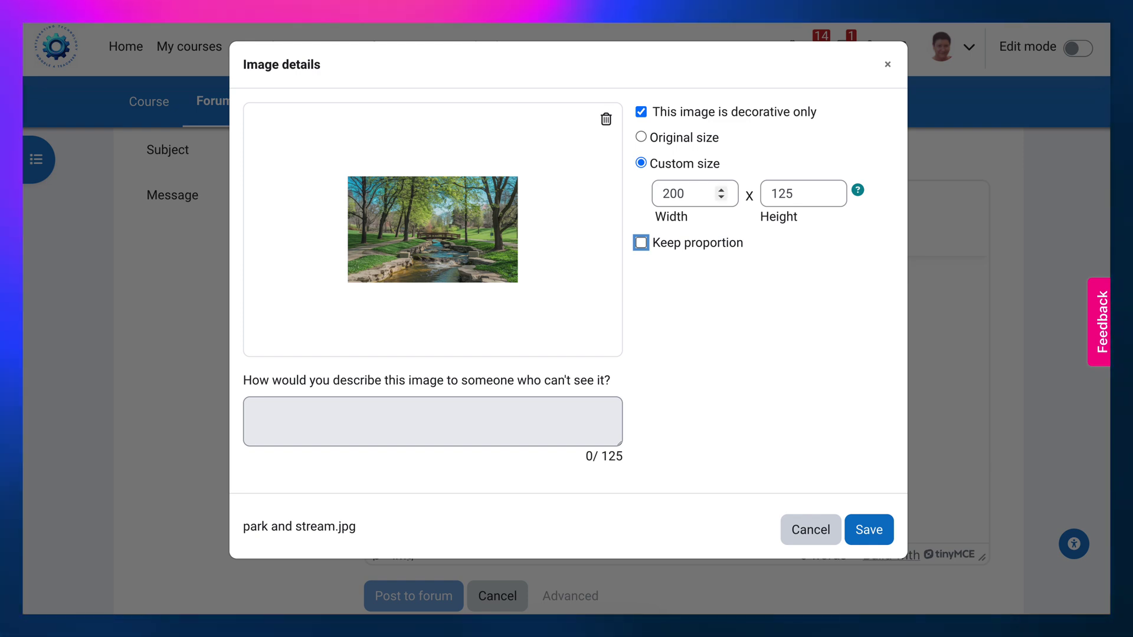
{"action": "key", "text": "shift+Tab"}
{"action": "key", "text": "shift+Tab"}
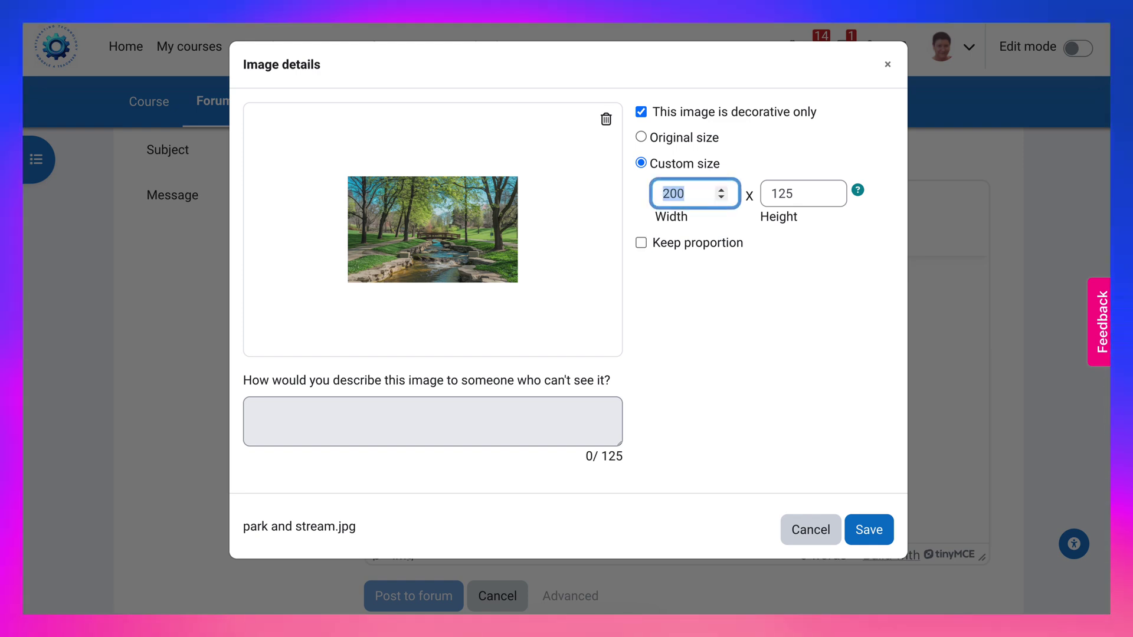
{"action": "type", "text": "400"}
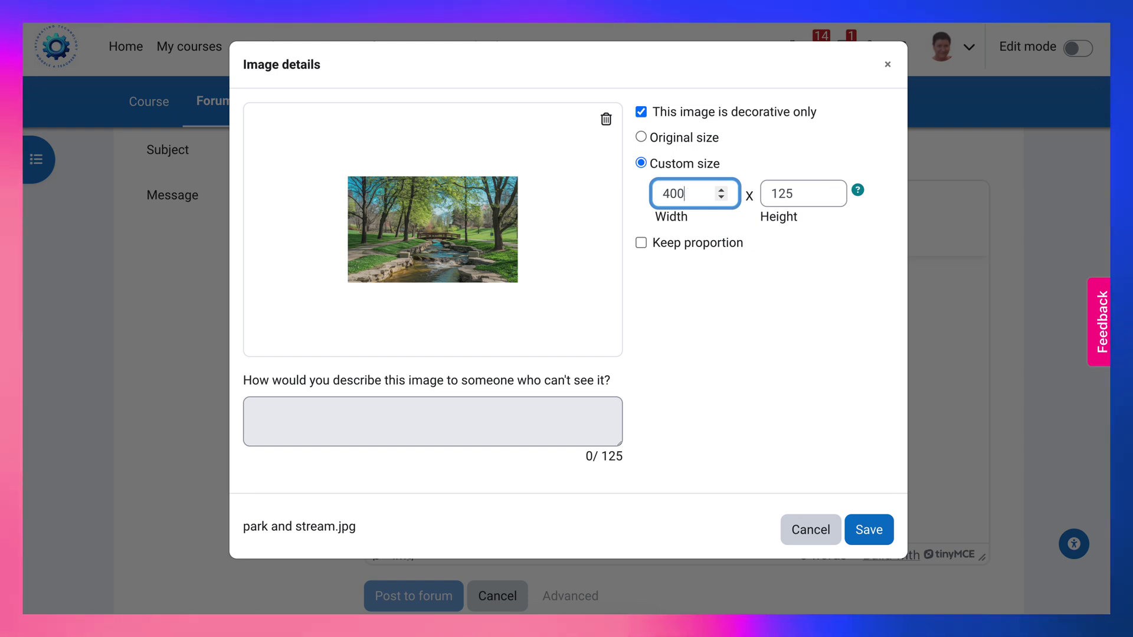
{"action": "key", "text": "Return"}
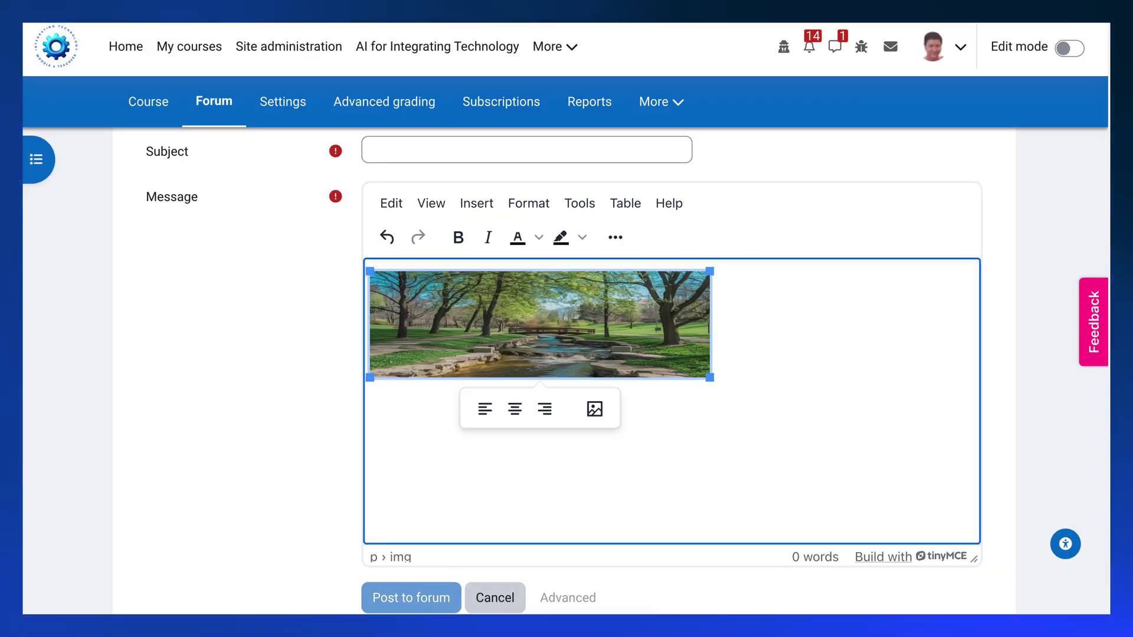
Restore Keep proportion so the image saves at 400 by 250.
{"action": "left_click", "coordinate": [594, 407]}
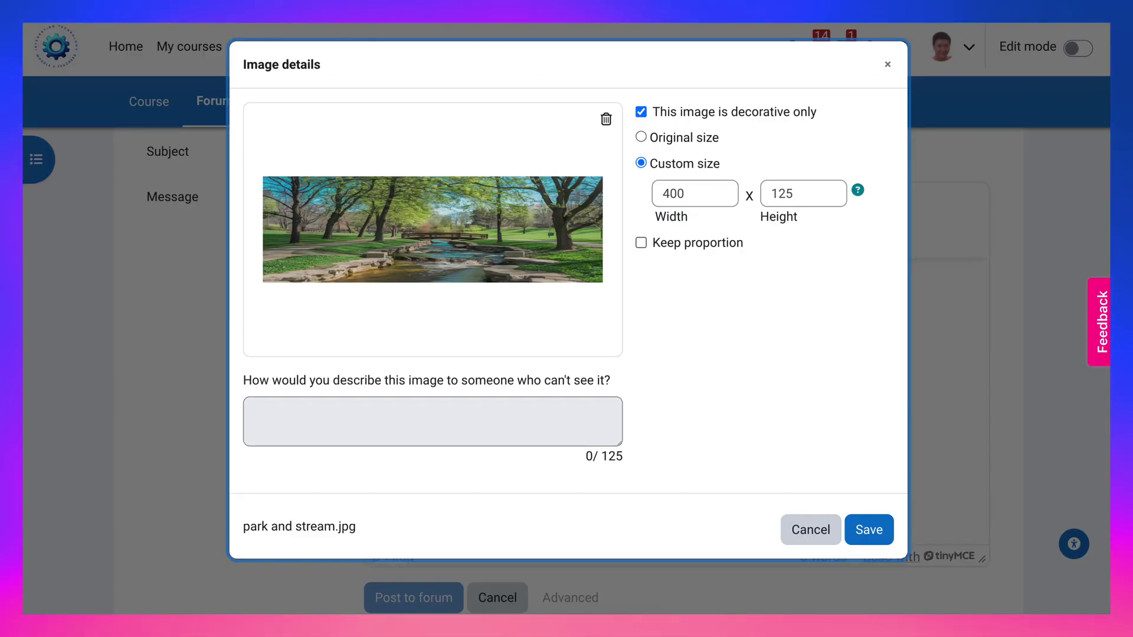
{"action": "left_click", "coordinate": [641, 243]}
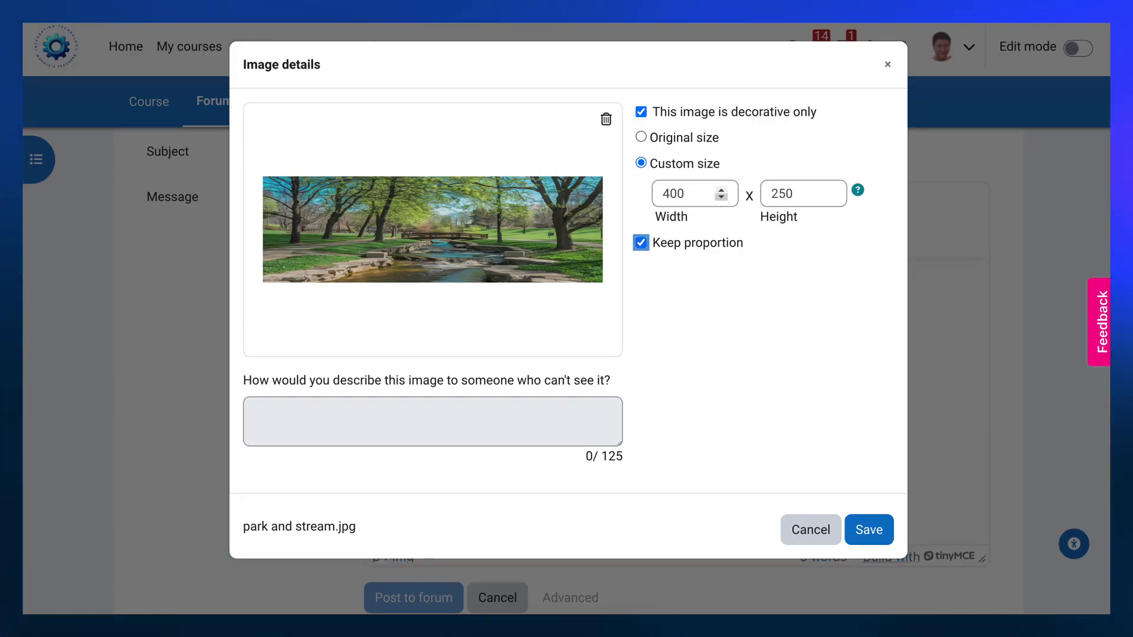
{"action": "left_click", "coordinate": [868, 529]}
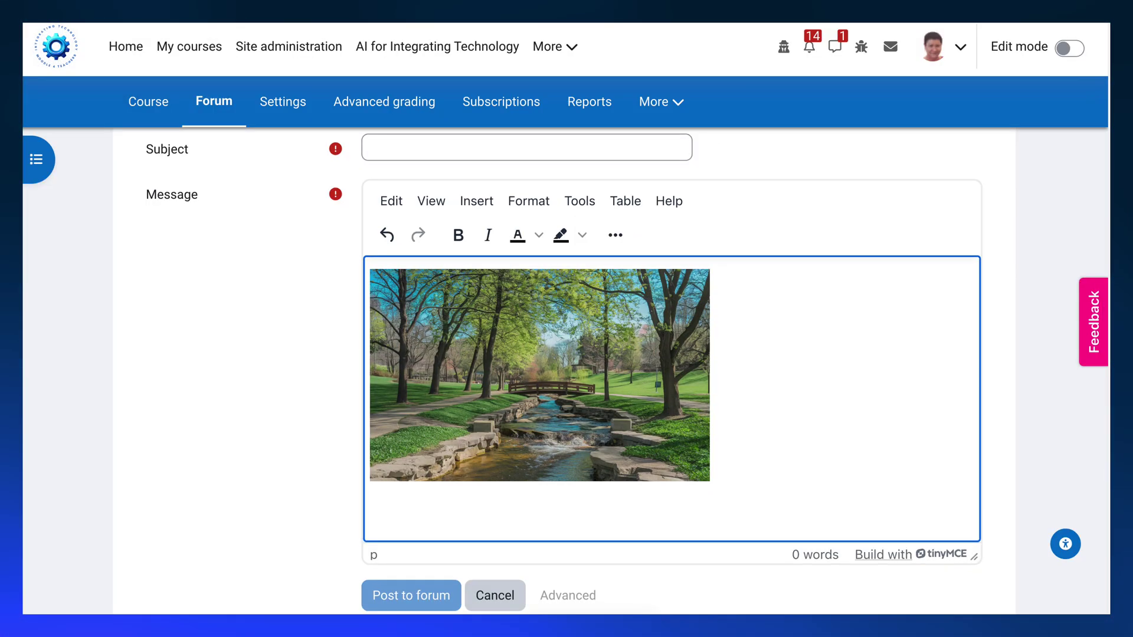
{"action": "scroll", "coordinate": [567, 398], "scroll_direction": "down", "scroll_amount": 3}
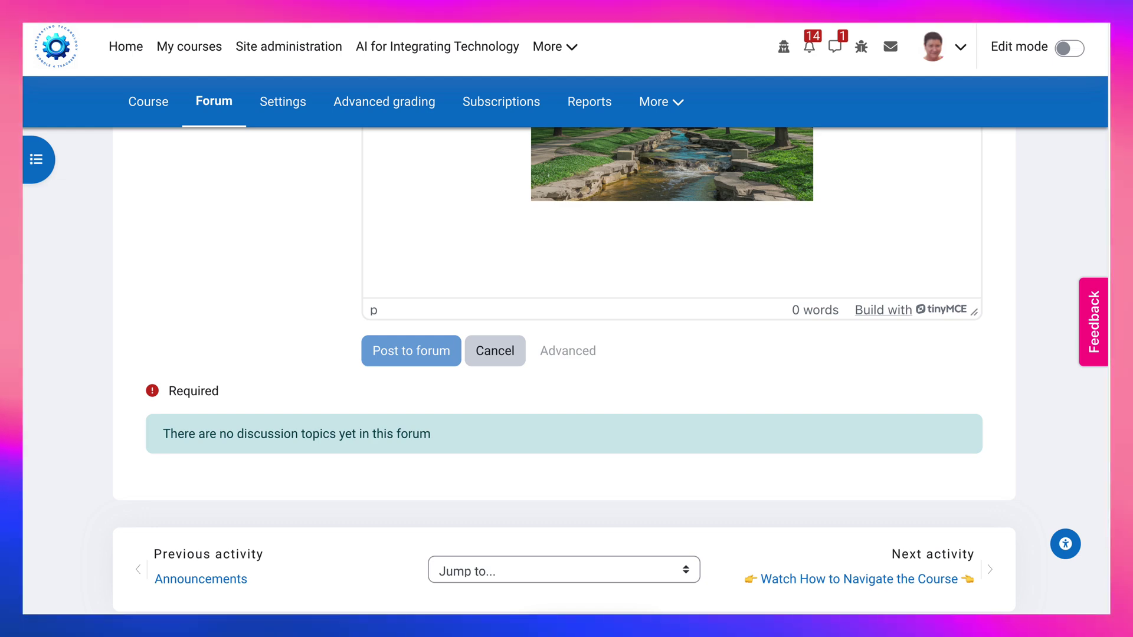
{"action": "scroll", "coordinate": [567, 363], "scroll_direction": "down", "scroll_amount": 3}
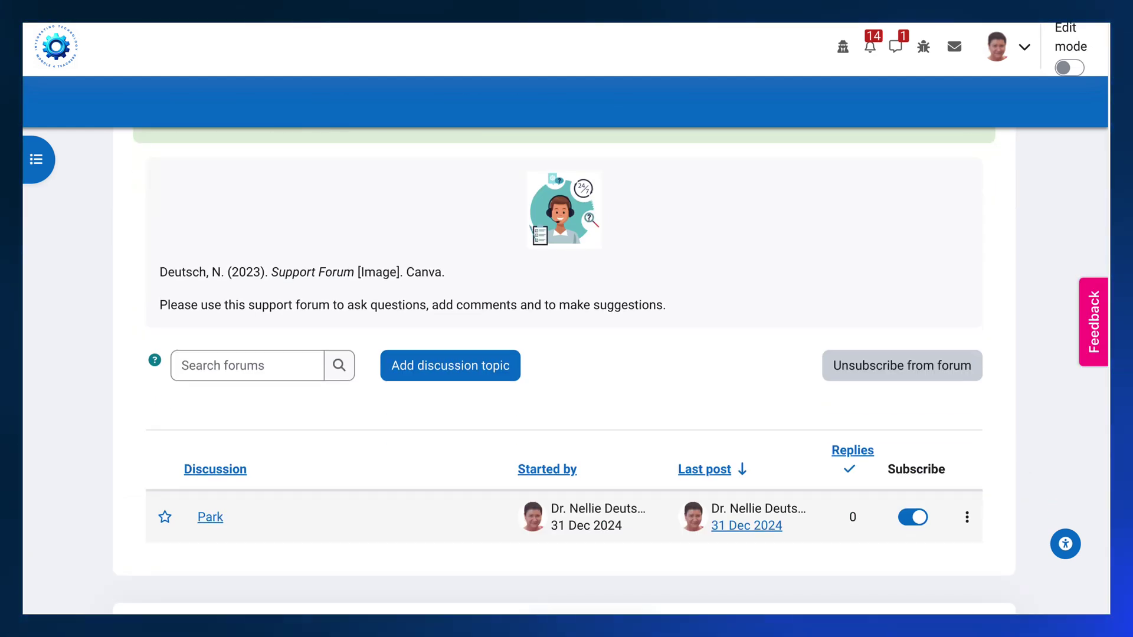
Open the posted Park discussion showing the centered park photo.
{"action": "left_click", "coordinate": [209, 517]}
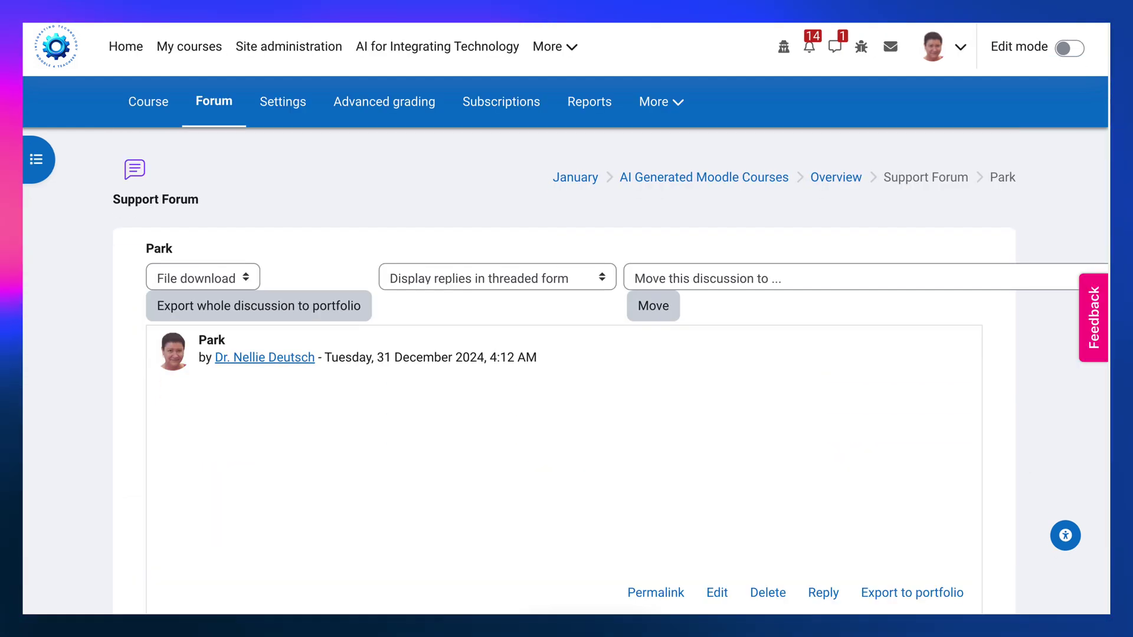
{"action": "scroll", "coordinate": [566, 363], "scroll_direction": "down", "scroll_amount": 1}
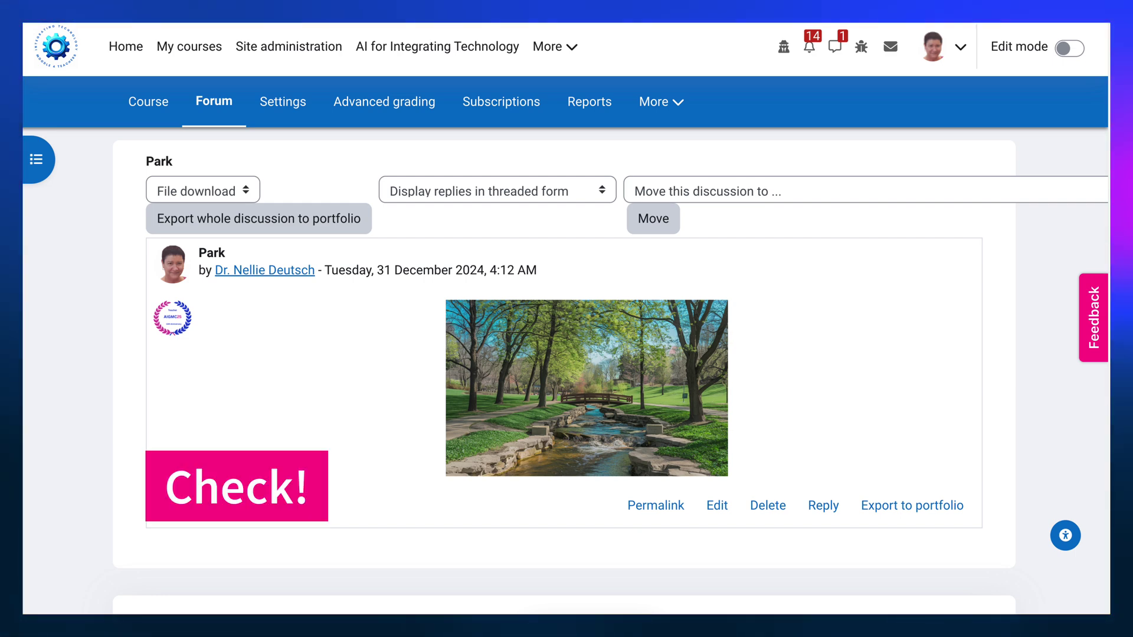
{"action": "scroll", "coordinate": [567, 372], "scroll_direction": "down", "scroll_amount": 1}
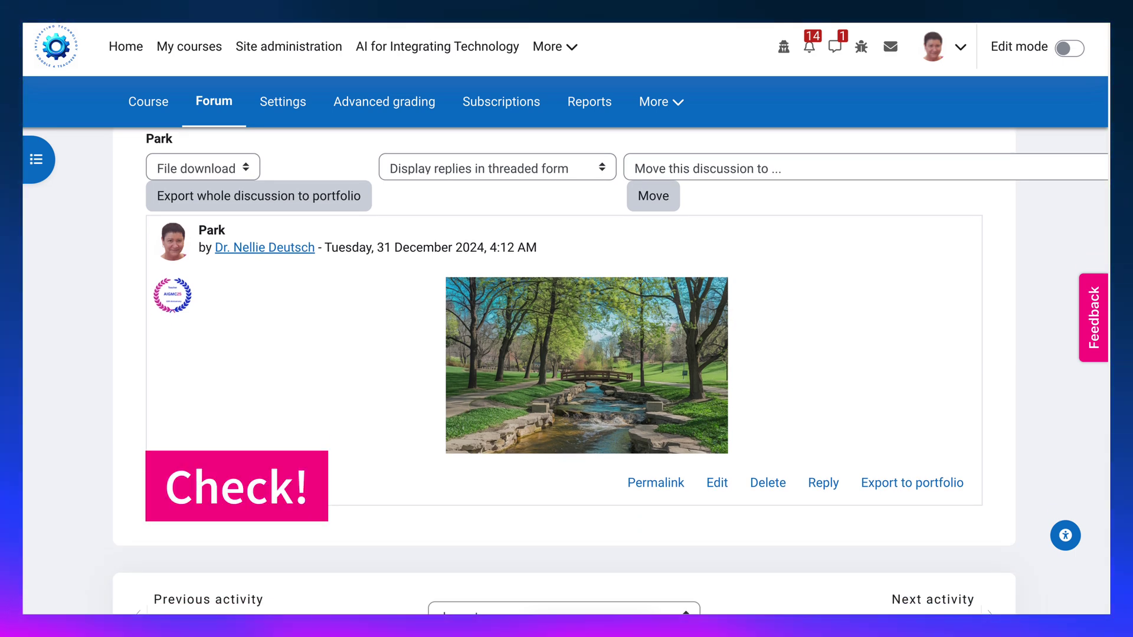